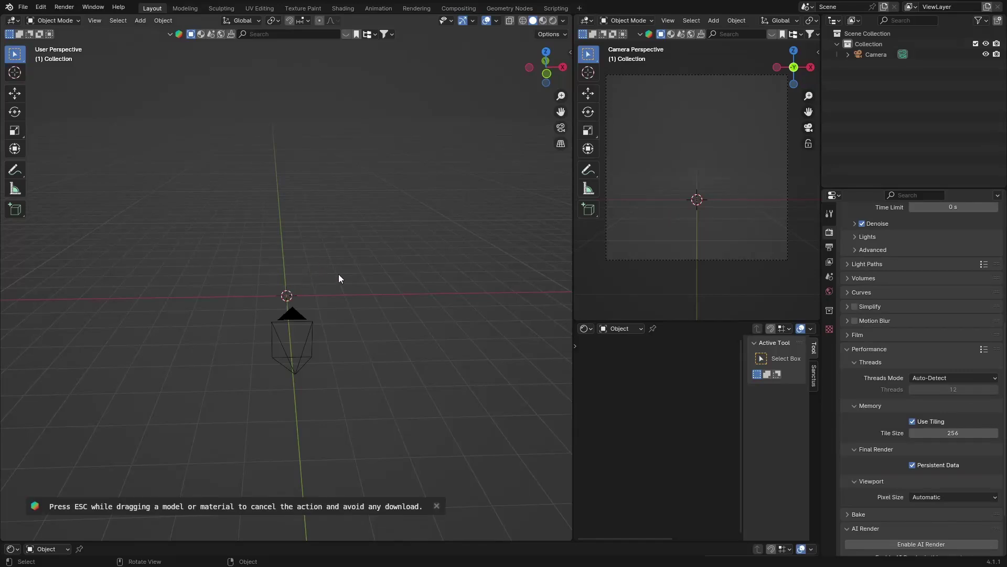
Step: Orbit and zoom around the empty scene, then around the loaded Gamer room bedroom
middle_drag(216, 339, 265, 327)
scroll(265, 331, up, 2)
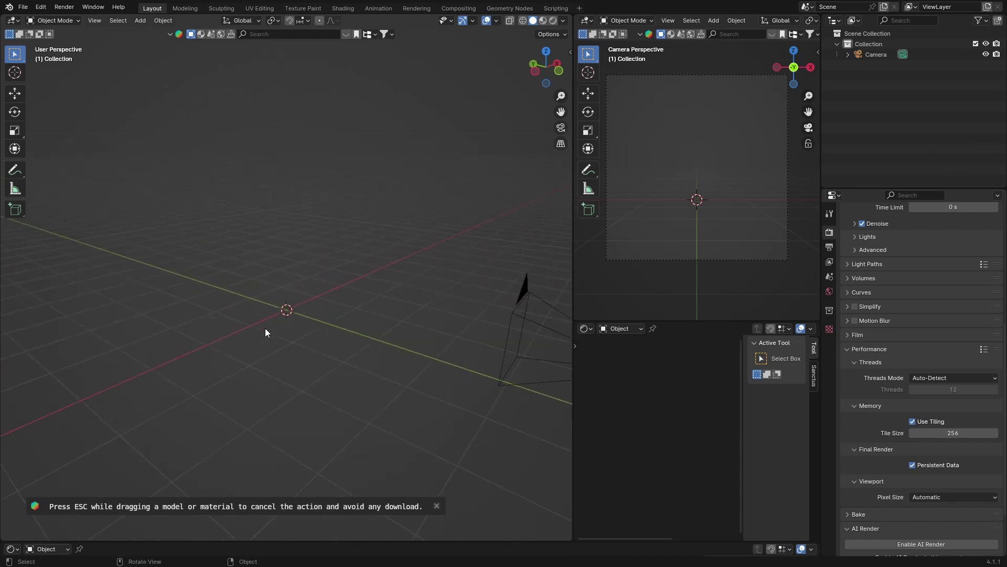
scroll(265, 332, down, 4)
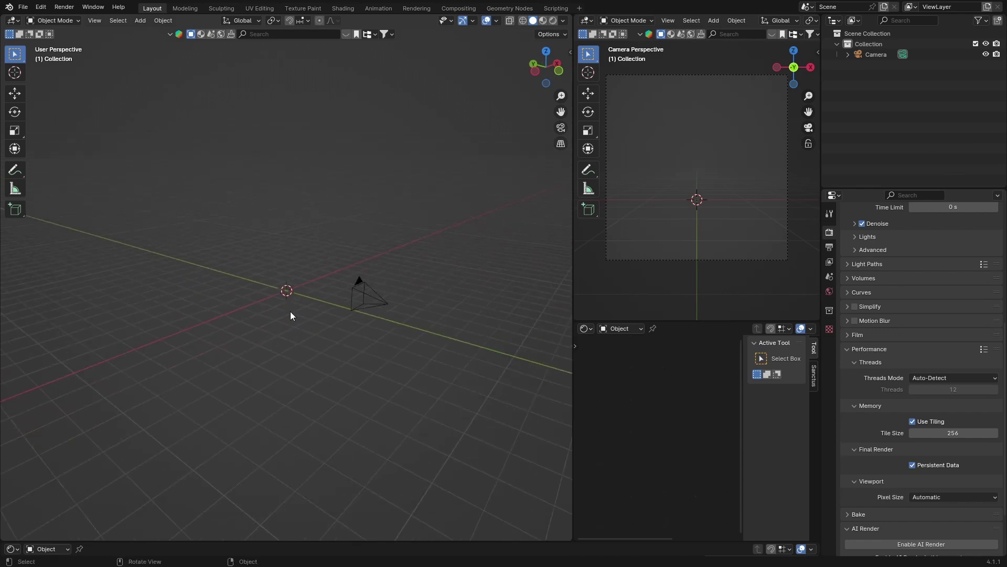
middle_drag(315, 350, 190, 348)
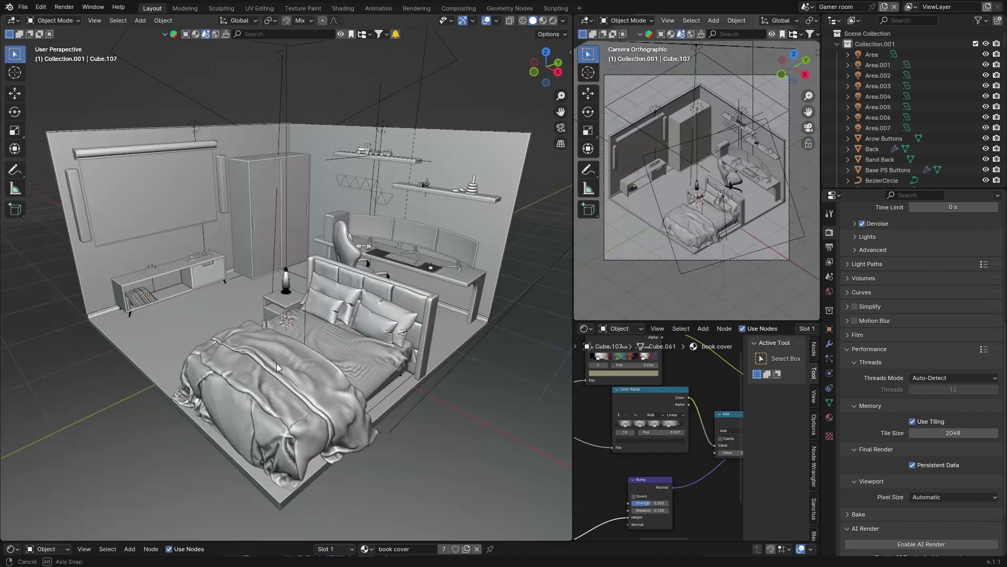
mouse_move(276, 363)
middle_down()
mouse_move(289, 351)
mouse_move(273, 364)
middle_up()
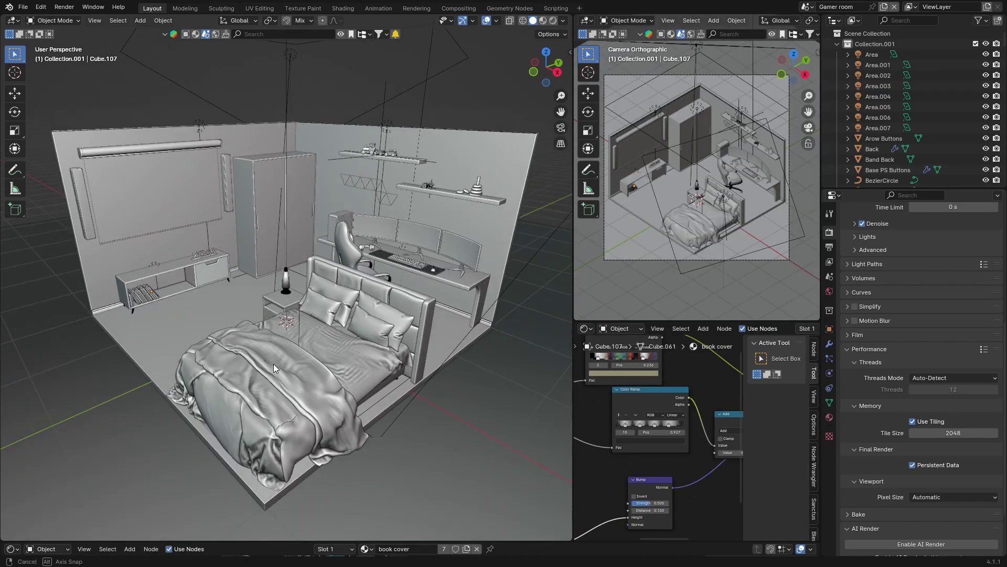
scroll(273, 364, down, 4)
scroll(273, 364, up, 3)
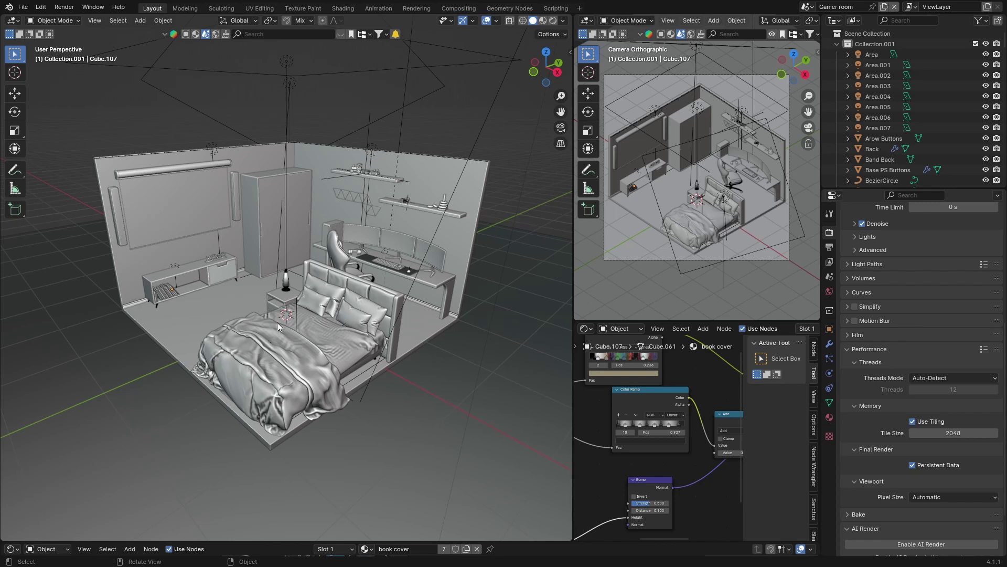
Step: Switch the viewport lighting to MatCap, trying the brown matcap before the dark grey one
click(563, 20)
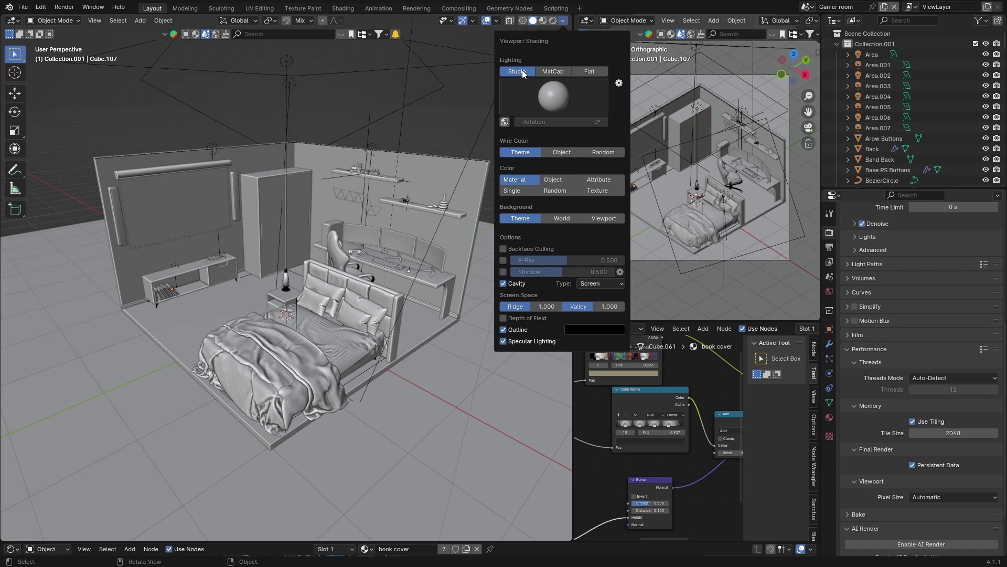
click(553, 71)
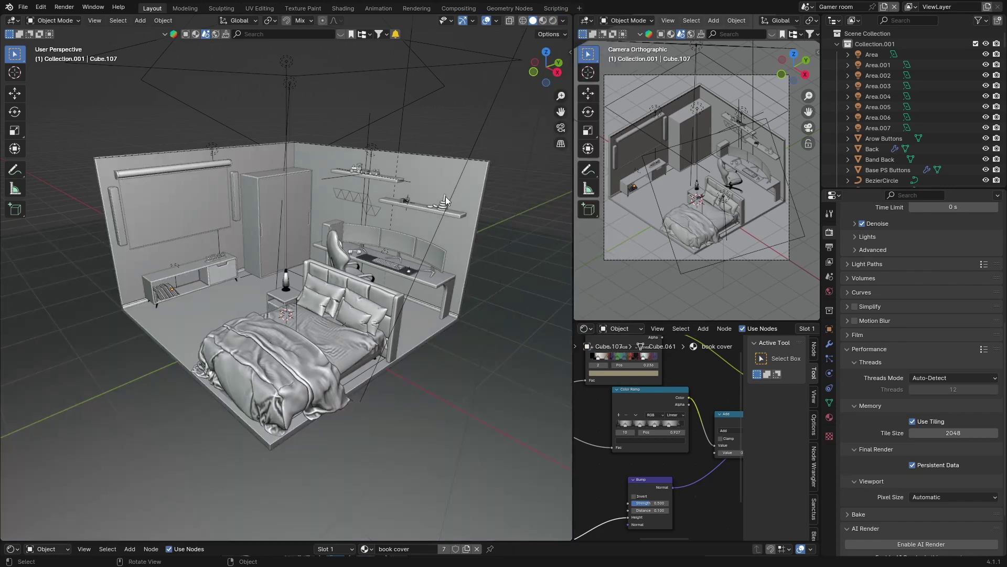
click(563, 21)
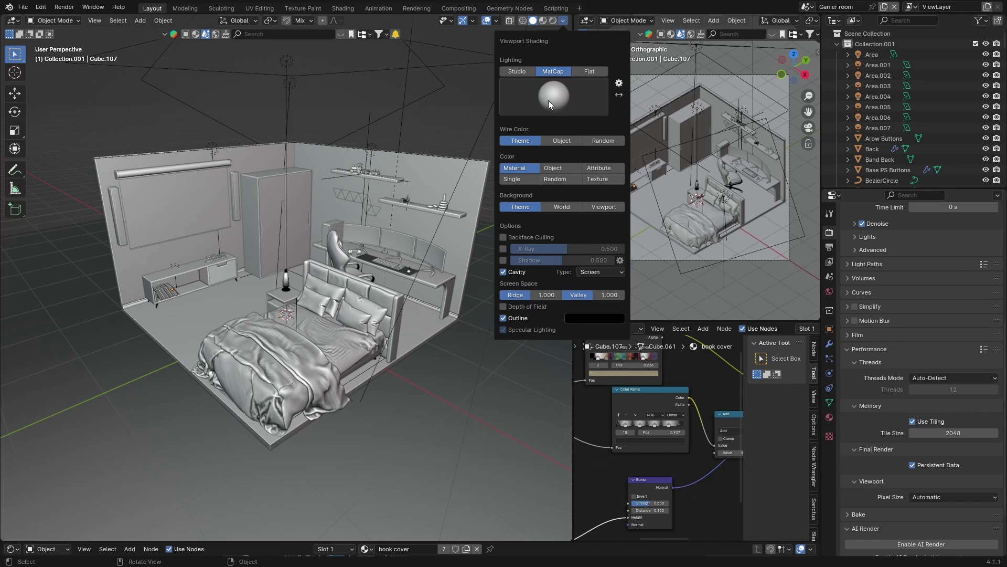
click(552, 95)
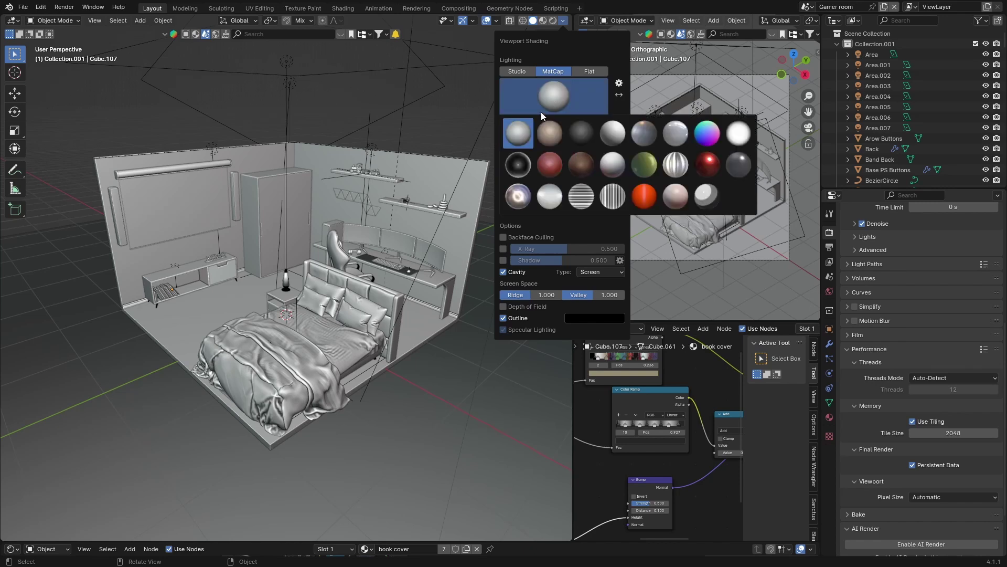
click(544, 127)
click(558, 98)
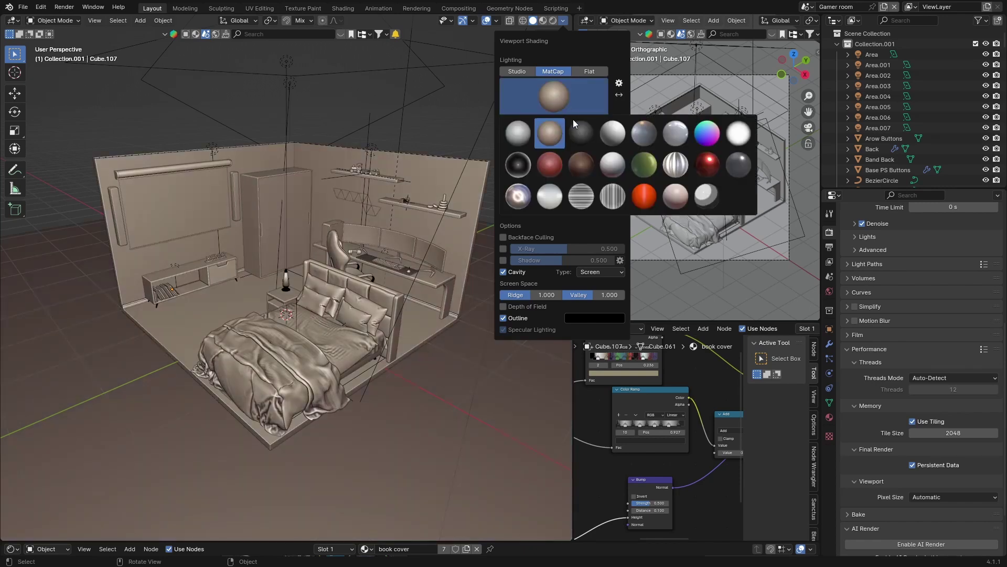
click(574, 131)
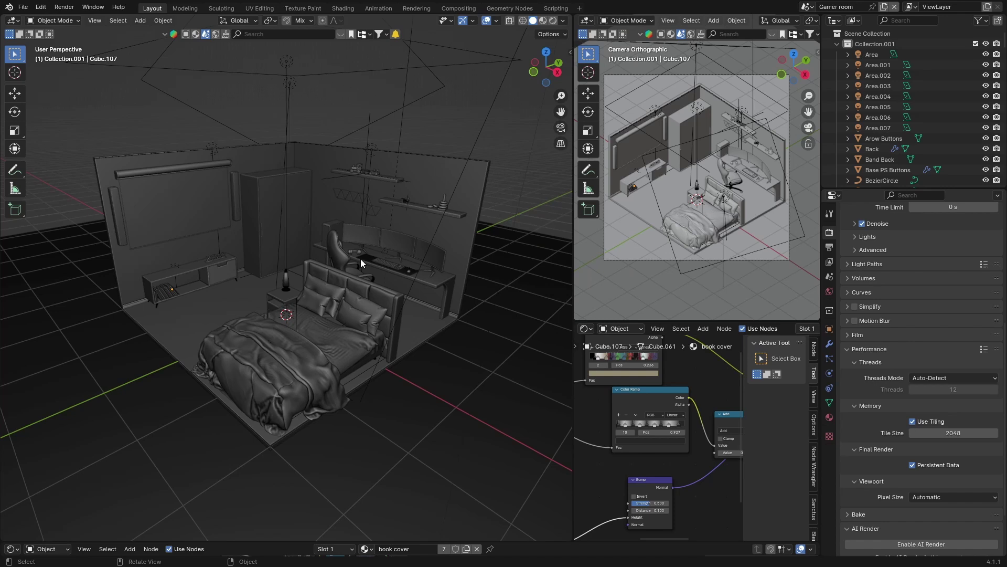
Step: Preview the shiny black matcap, then settle back on the dark grey matcap
click(563, 20)
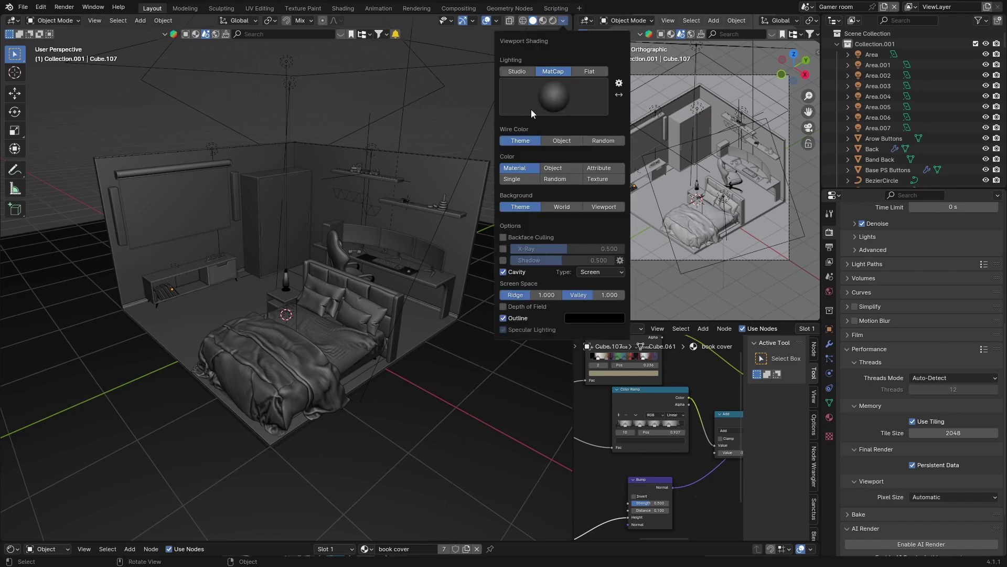
click(531, 109)
click(517, 165)
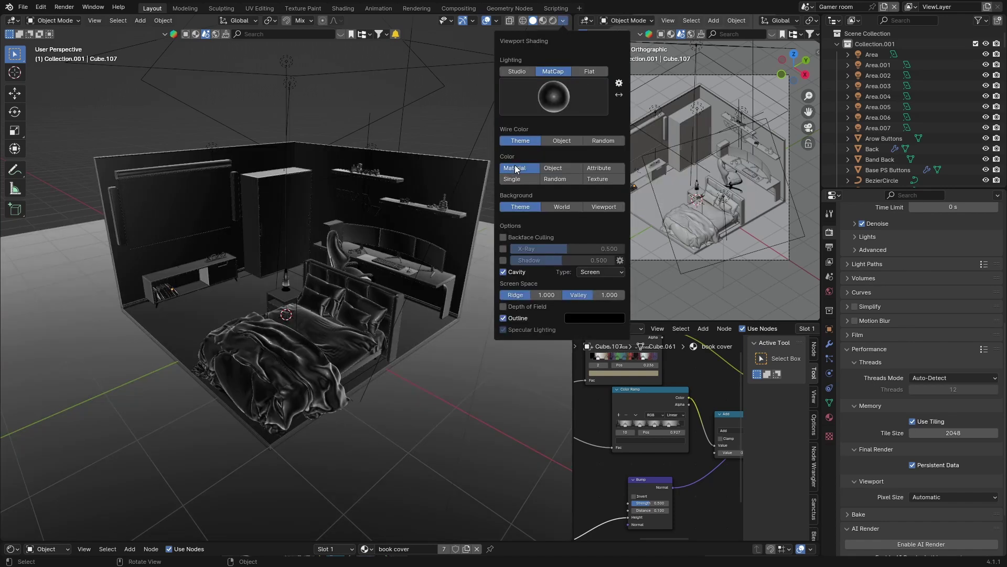
click(541, 97)
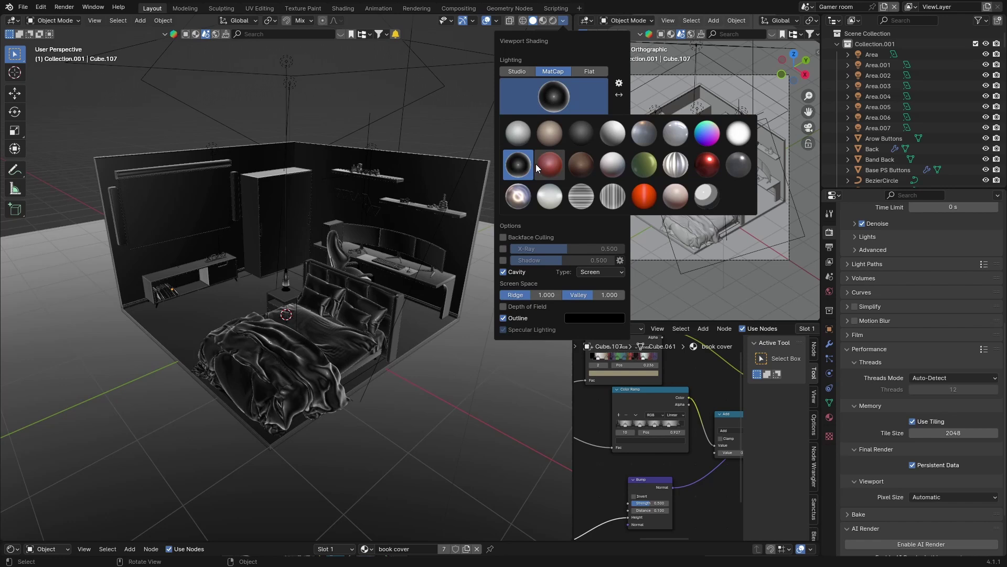
click(577, 133)
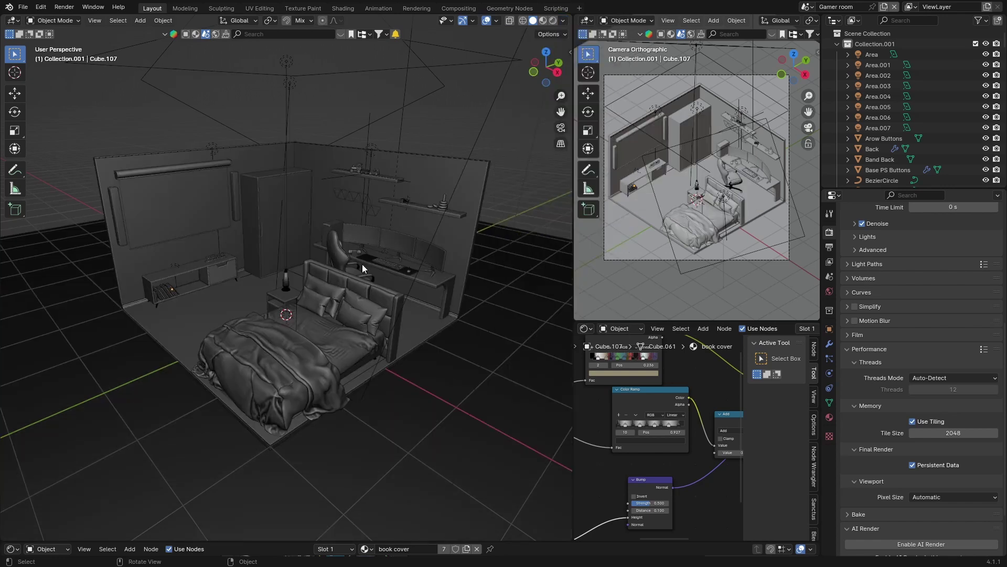
Step: Set the viewport Color to Random, then orbit and zoom to inspect the randomly coloured bedroom objects
mouse_move(269, 330)
middle_down()
mouse_move(378, 308)
mouse_move(263, 313)
middle_up()
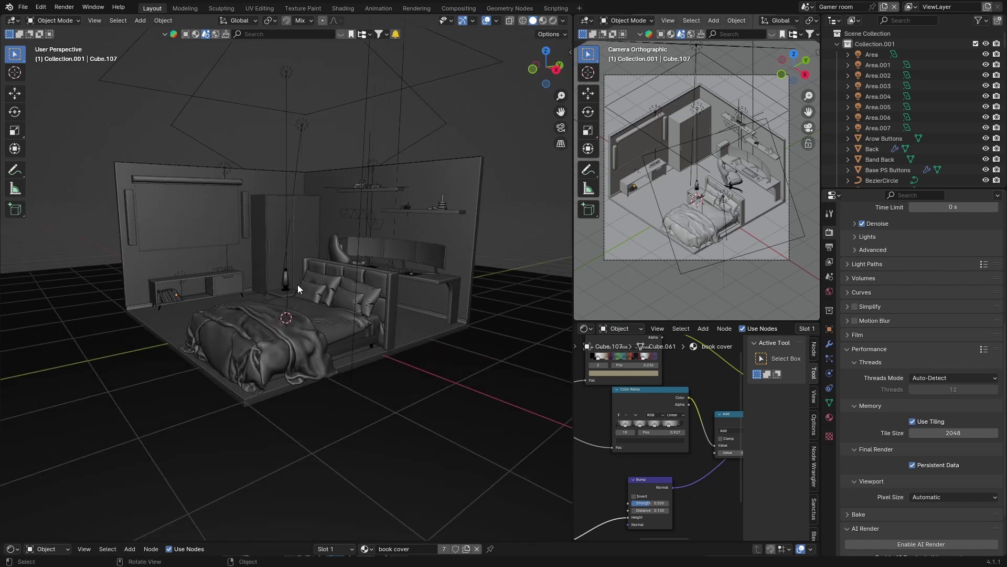
key(shift+a)
click(562, 21)
click(563, 21)
click(561, 21)
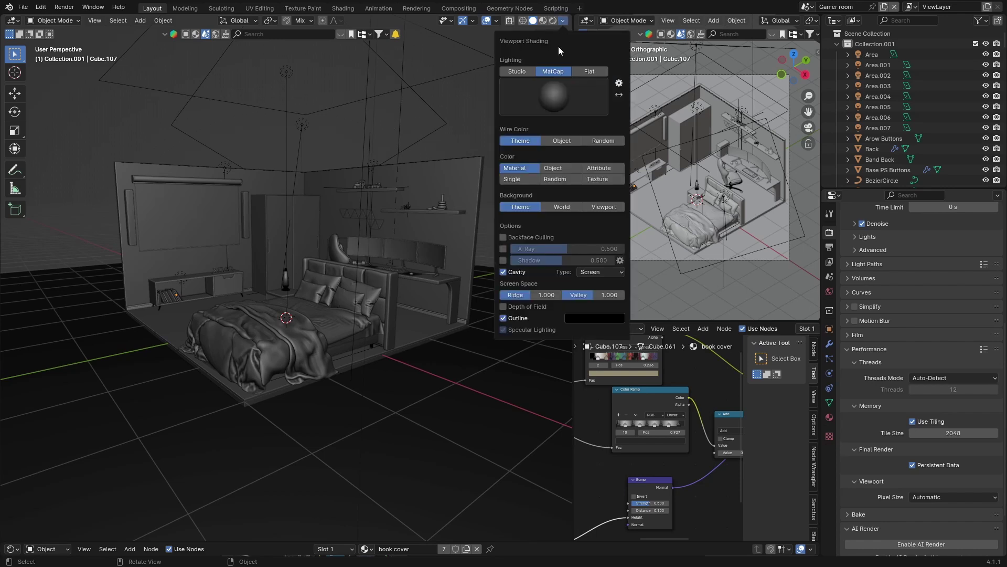
click(555, 178)
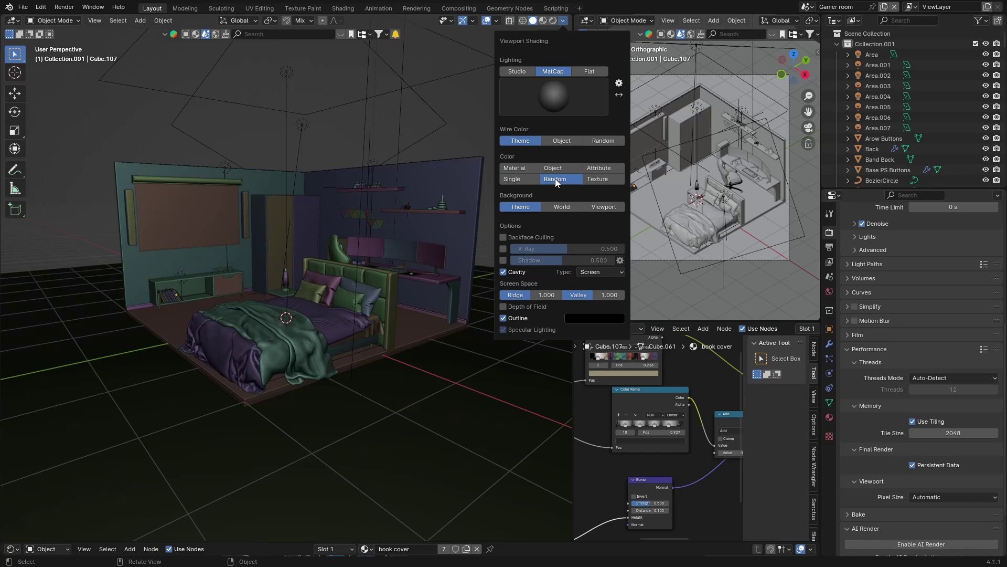
mouse_move(266, 338)
middle_down()
mouse_move(274, 365)
mouse_move(279, 353)
mouse_move(376, 342)
mouse_move(265, 342)
middle_up()
scroll(280, 356, up, 4)
scroll(262, 347, down, 5)
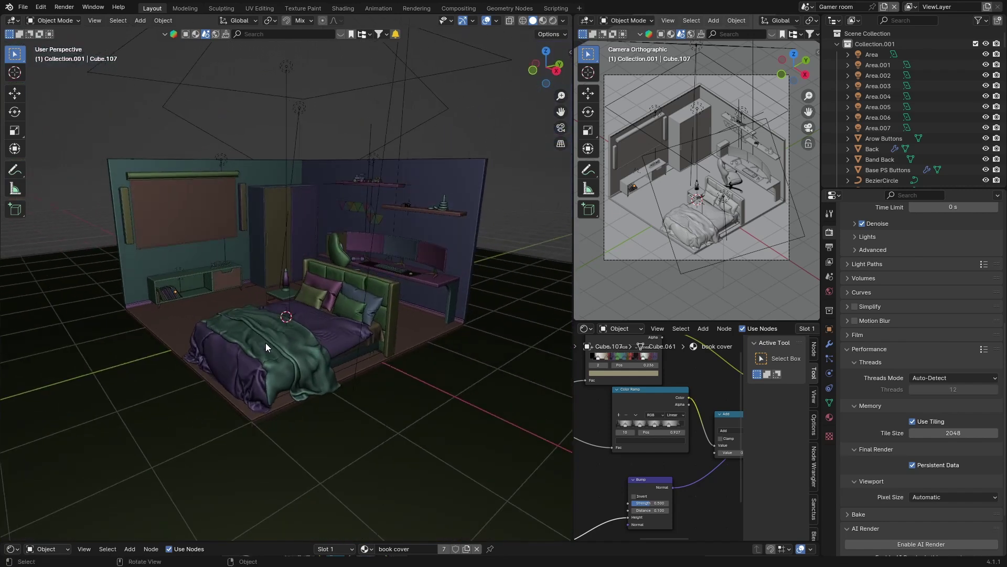
click(562, 21)
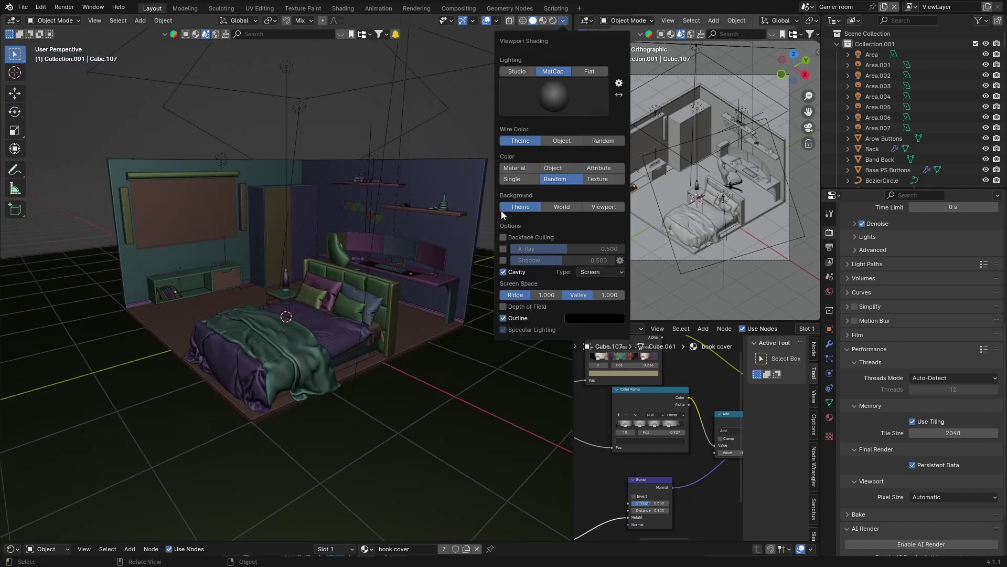
click(503, 260)
middle_drag(210, 260, 270, 281)
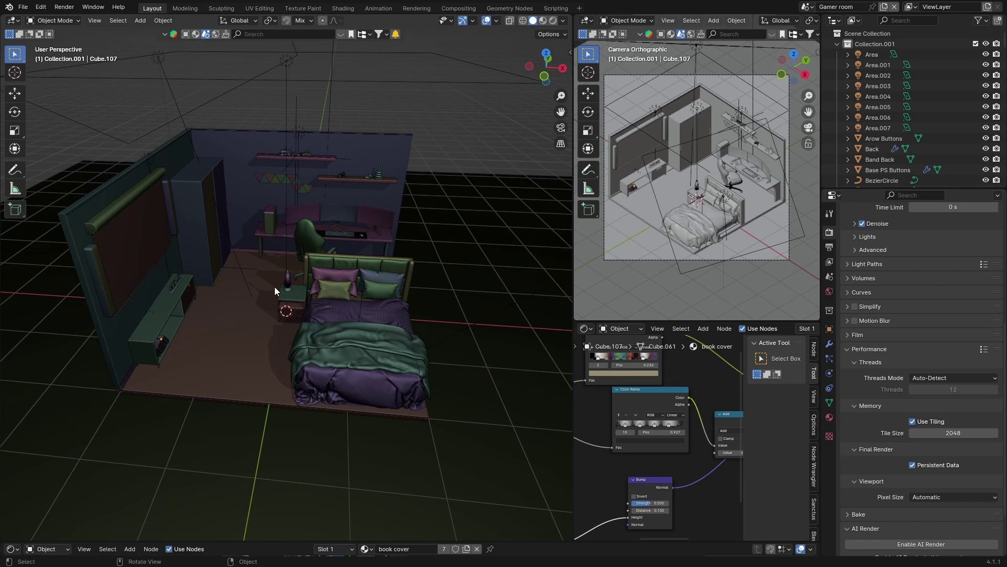
click(566, 25)
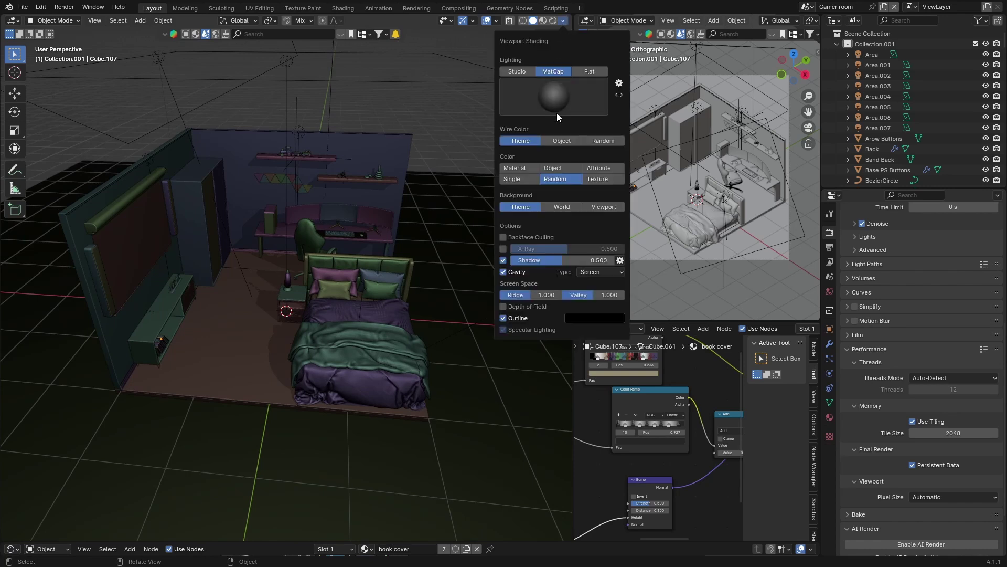
click(503, 260)
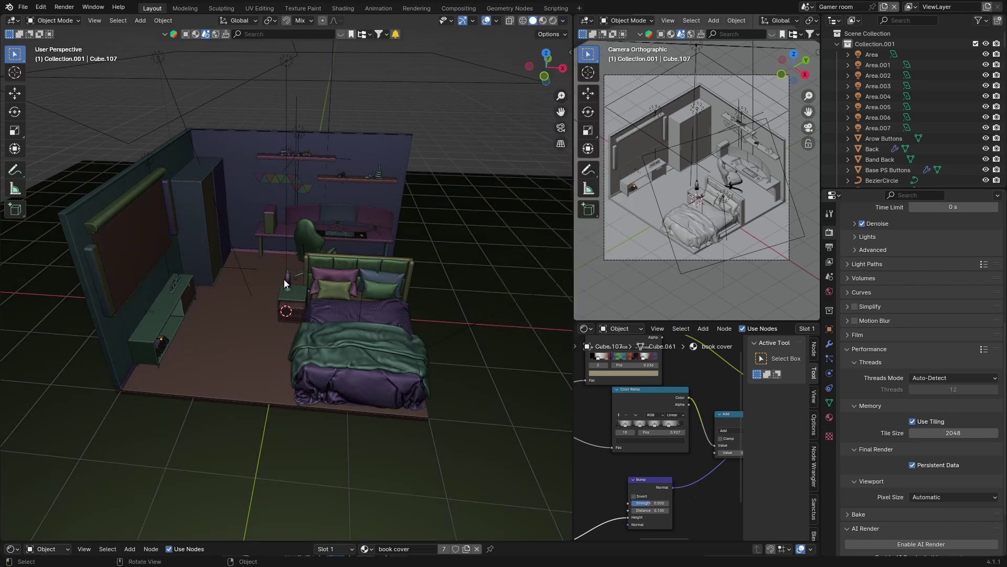
click(564, 21)
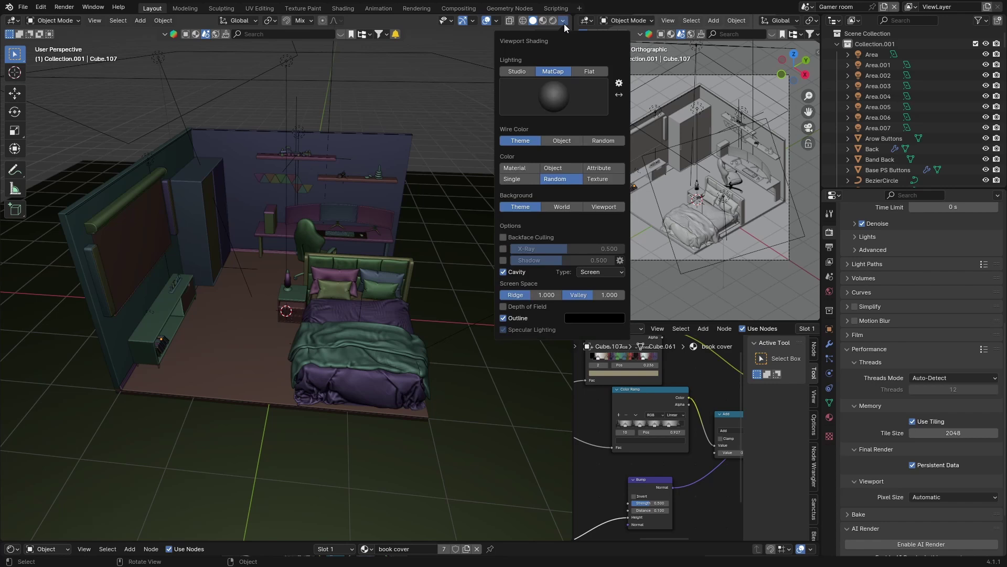
mouse_move(286, 258)
middle_down()
mouse_move(199, 241)
mouse_move(254, 246)
middle_up()
scroll(253, 246, up, 3)
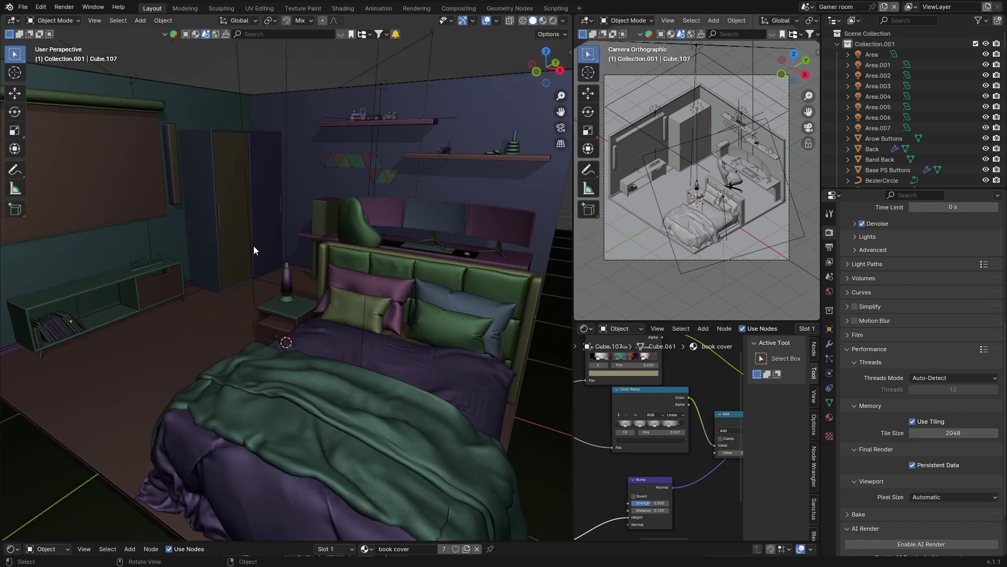
scroll(253, 246, down, 3)
scroll(254, 250, up, 5)
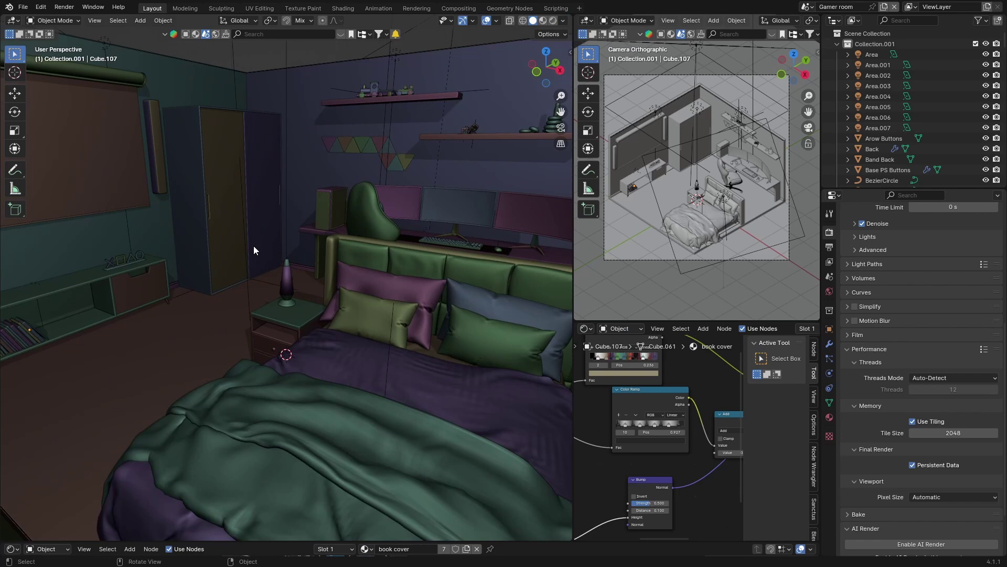
mouse_move(339, 342)
middle_down()
mouse_move(243, 342)
mouse_move(325, 349)
middle_up()
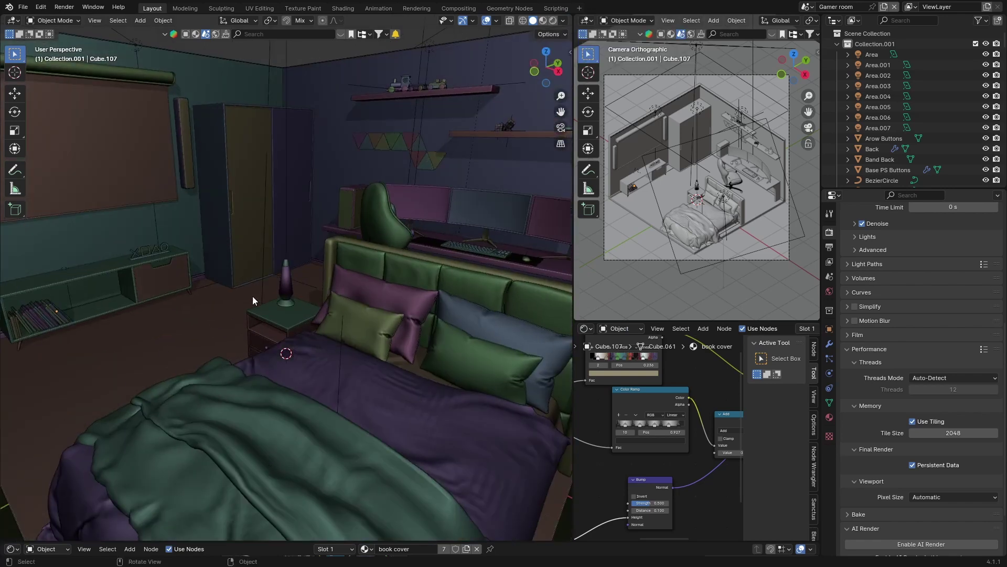
mouse_move(245, 279)
middle_down()
mouse_move(300, 264)
mouse_move(222, 265)
mouse_move(242, 279)
mouse_move(327, 269)
mouse_move(255, 278)
middle_up()
scroll(264, 274, down, 8)
scroll(255, 278, up, 8)
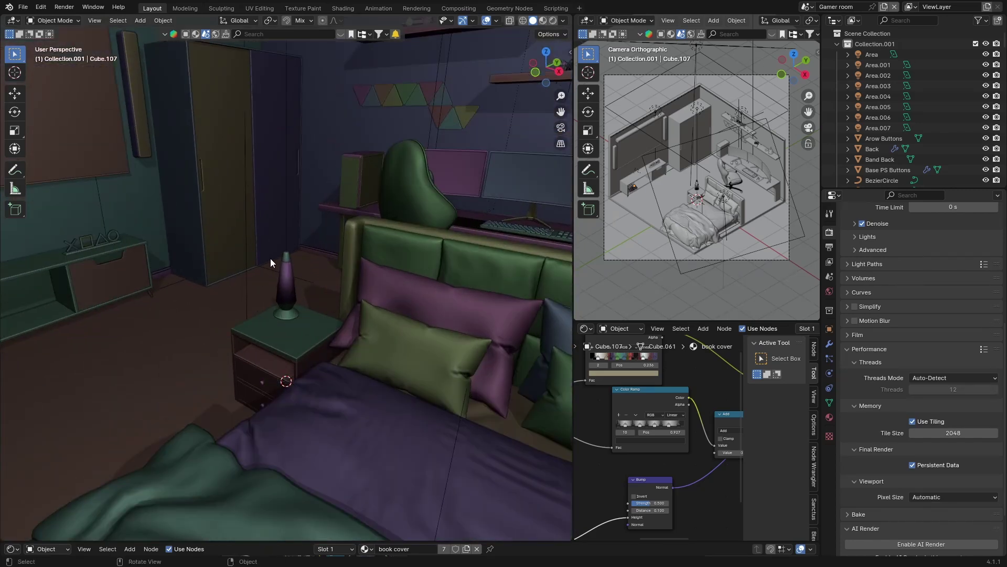
scroll(257, 274, down, 8)
mouse_move(296, 299)
middle_down()
mouse_move(266, 296)
mouse_move(299, 295)
middle_up()
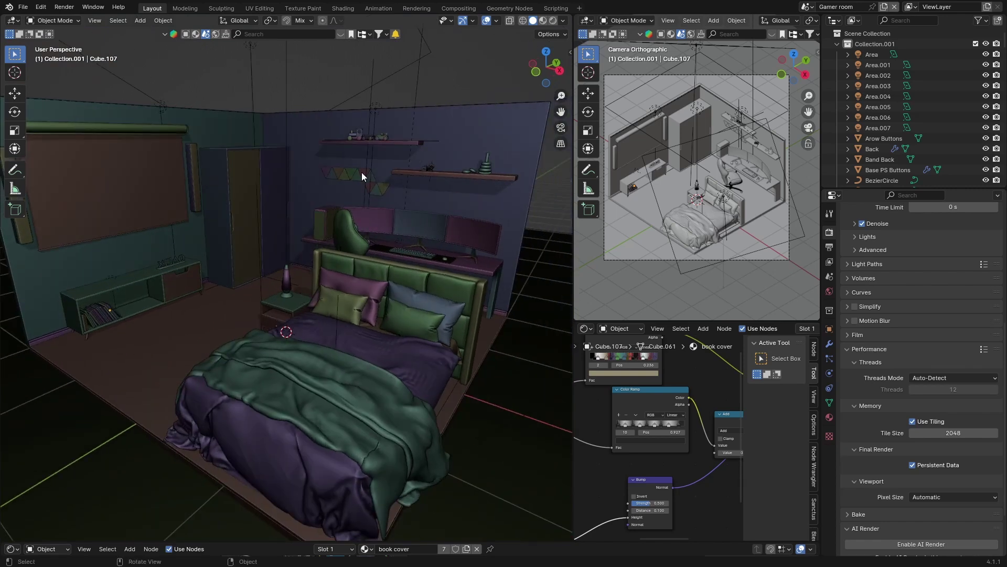
Step: Re-angle the shadow Light Direction sphere in the Shadow settings, then uncheck Cavity
click(564, 22)
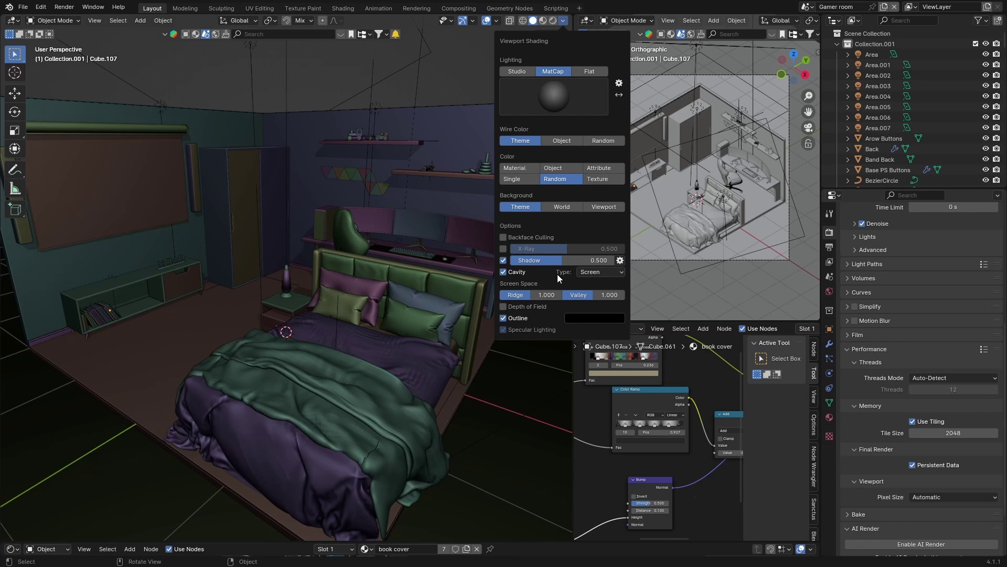
click(620, 260)
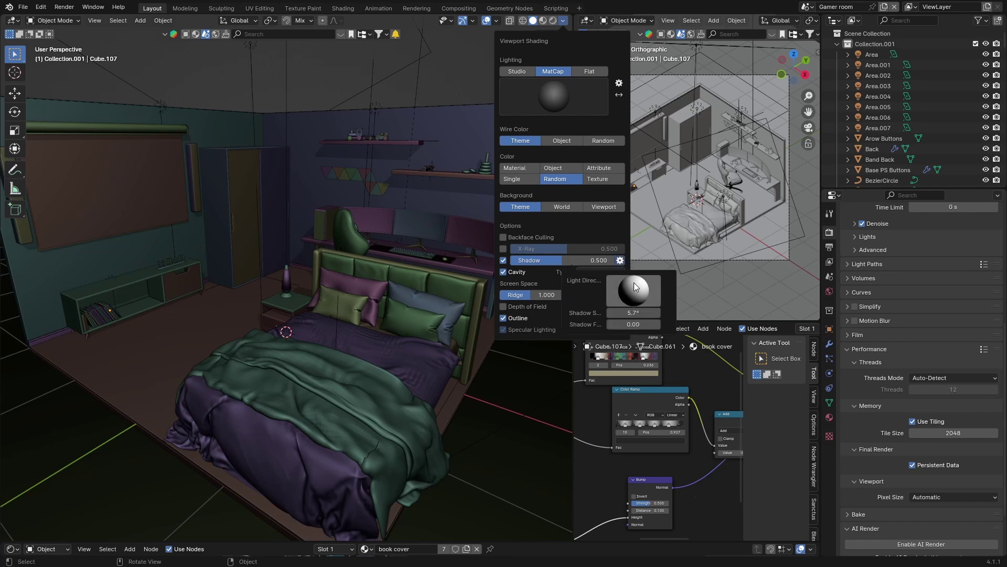
mouse_move(629, 289)
mouse_down()
mouse_move(665, 273)
mouse_move(647, 279)
mouse_up()
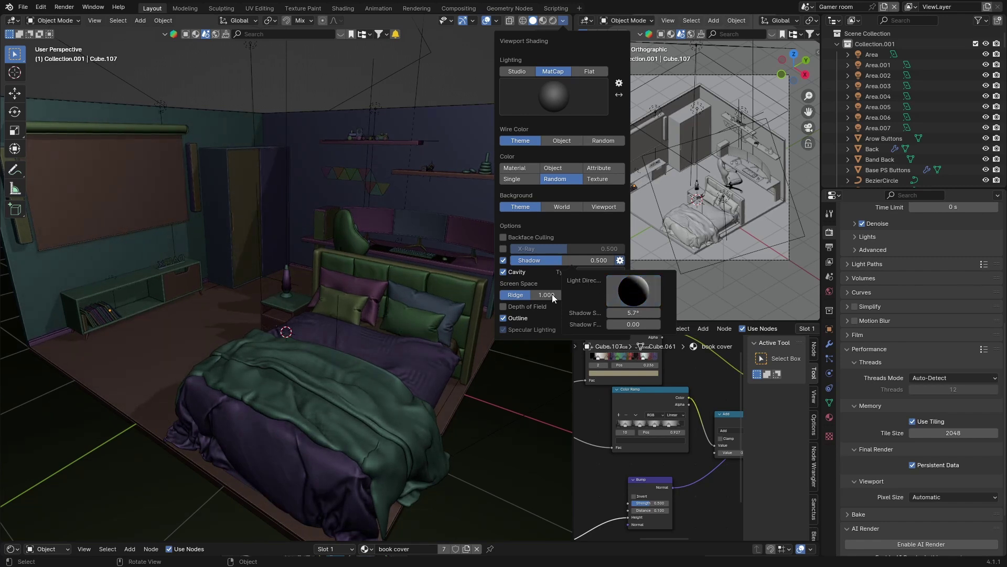
click(503, 271)
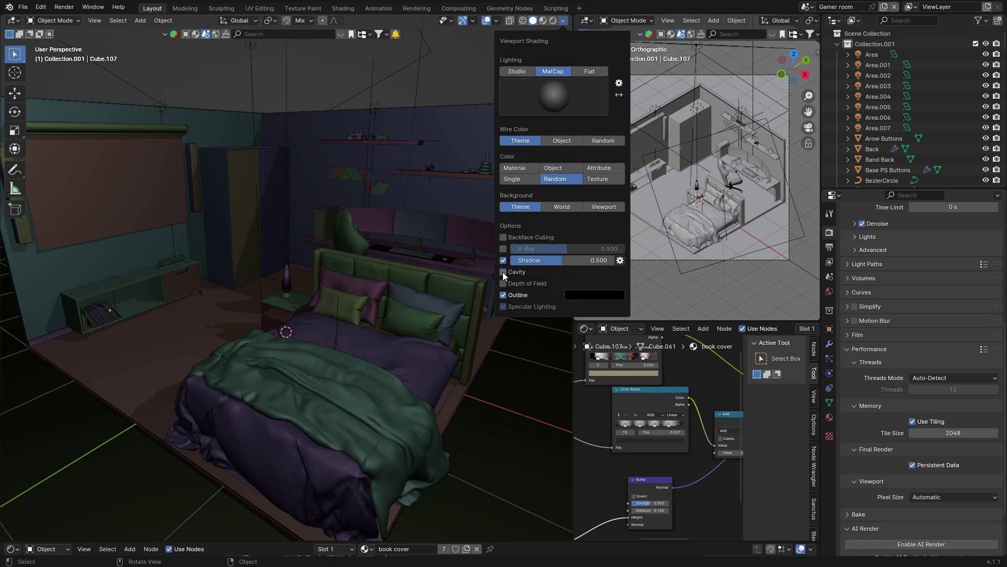
Step: Re-enable Cavity with Type set to Both, then orbit to check the darkened creases
click(503, 272)
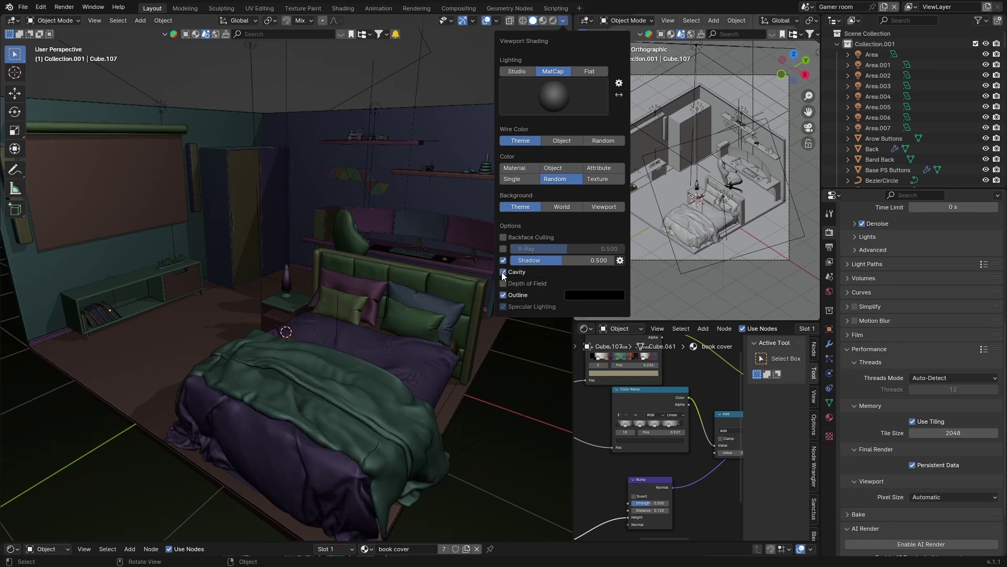
click(587, 271)
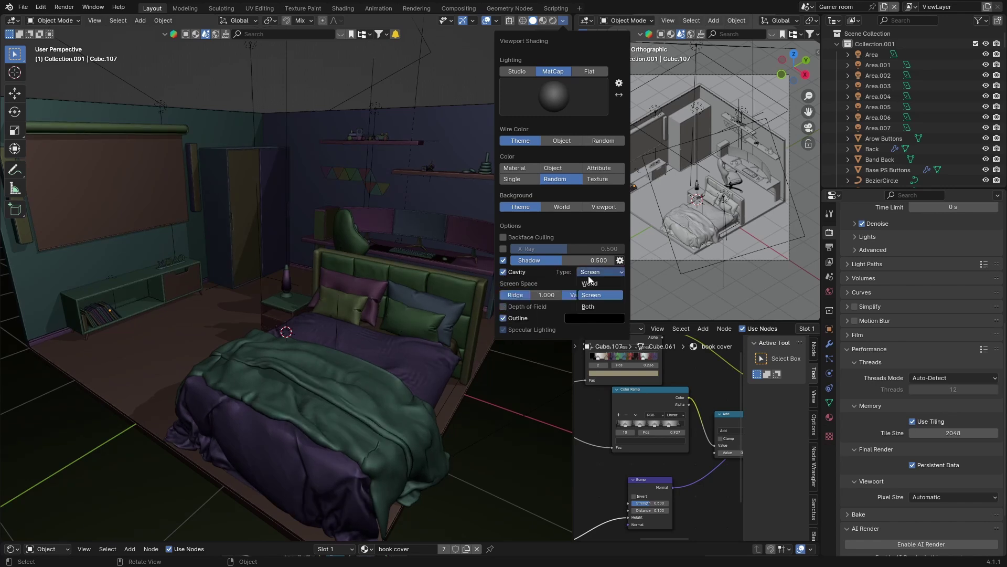
click(593, 305)
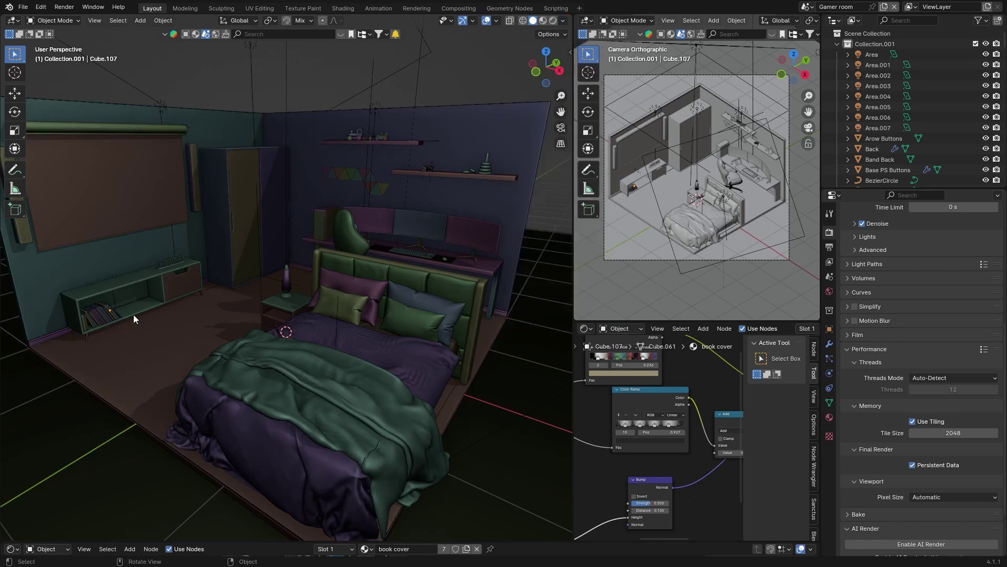
mouse_move(134, 314)
middle_down()
mouse_move(207, 319)
mouse_move(143, 318)
mouse_move(130, 297)
middle_up()
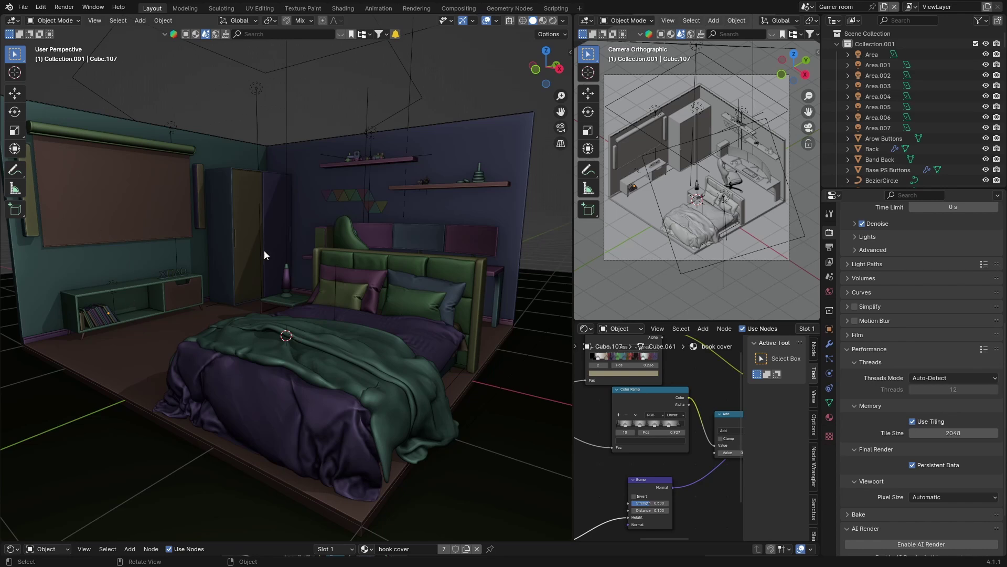
Step: Pick the darker MatCap sphere for the solid view
click(563, 21)
click(547, 99)
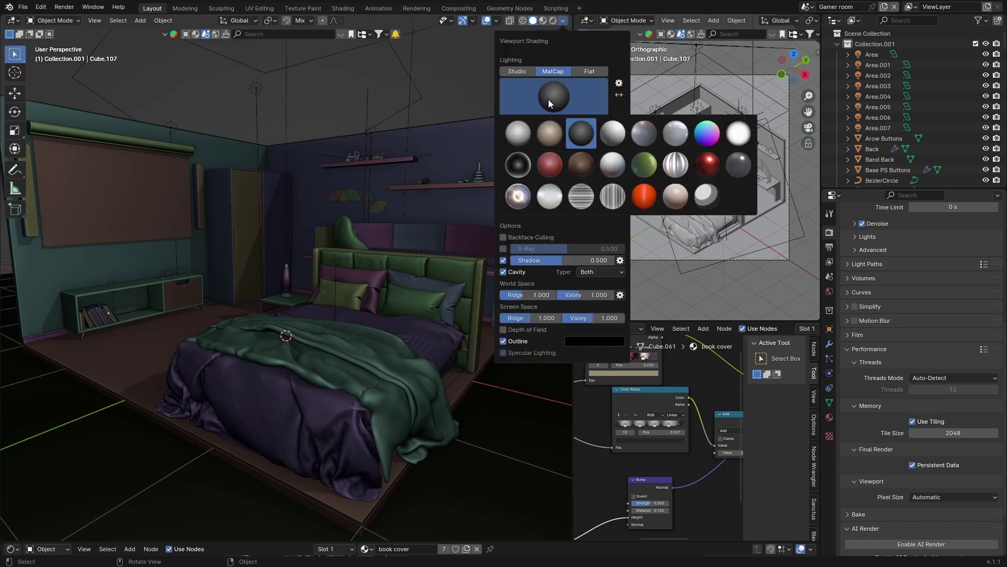
click(580, 133)
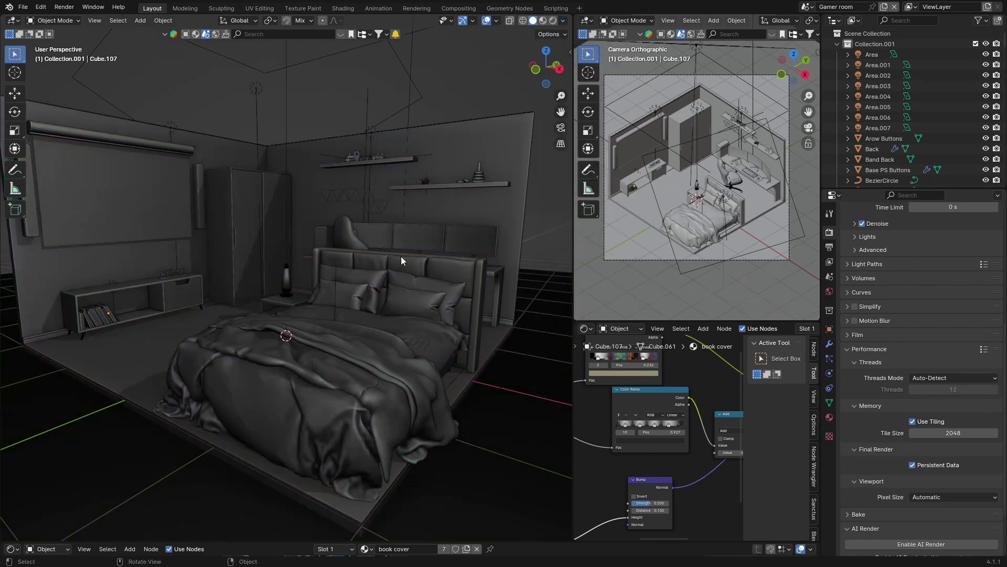
Step: Cycle Color through Random, Object, Attribute and Single, finishing on Texture
click(563, 21)
click(556, 178)
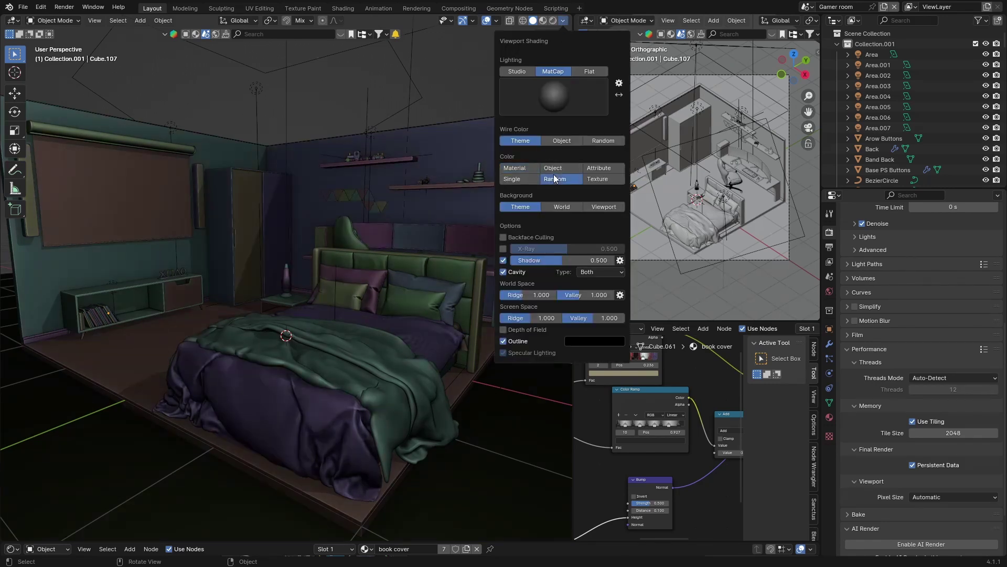
click(556, 170)
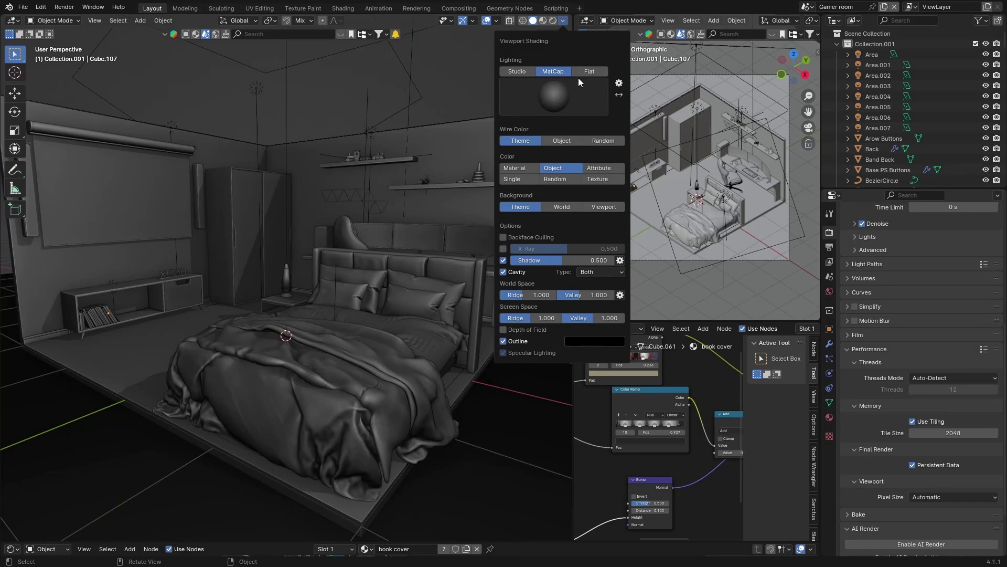
click(595, 168)
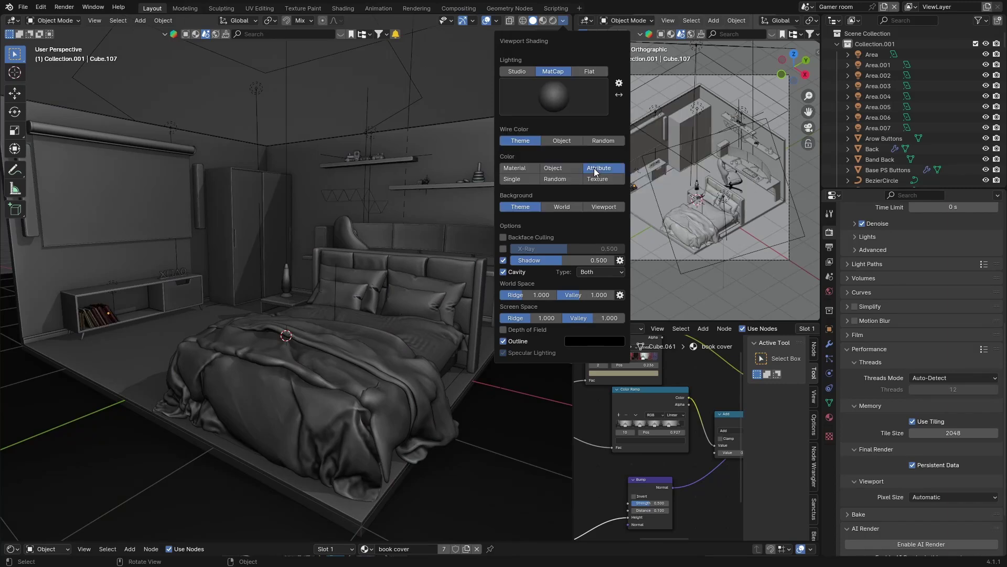
click(529, 177)
click(553, 180)
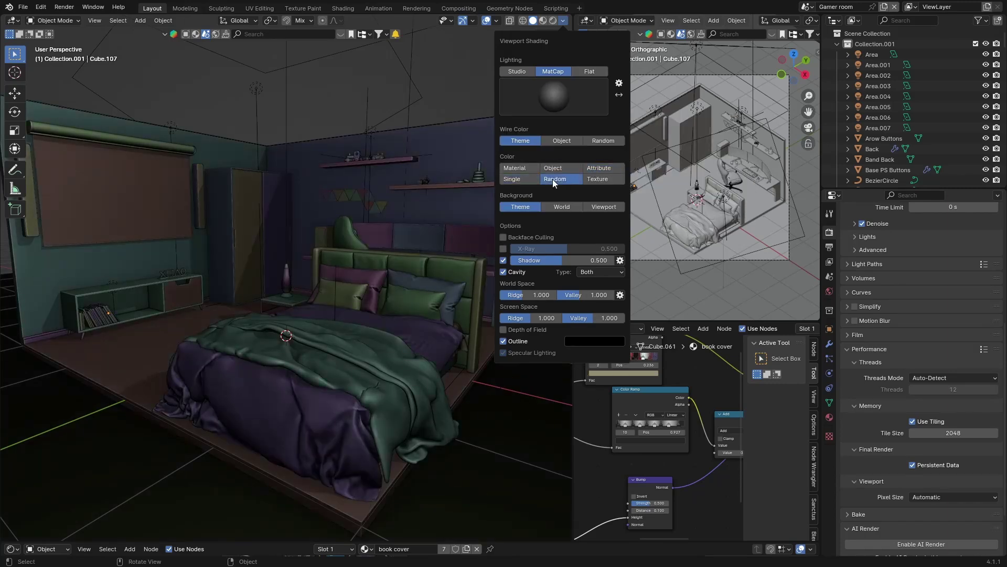
click(594, 180)
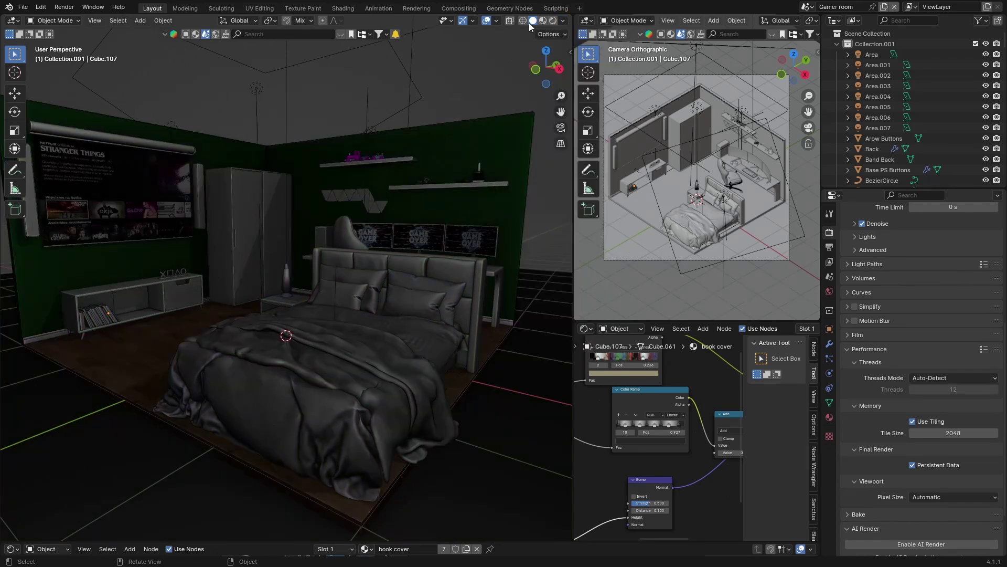
Step: Set the viewport Color to Material, then orbit and zoom around the grey bedroom
click(560, 22)
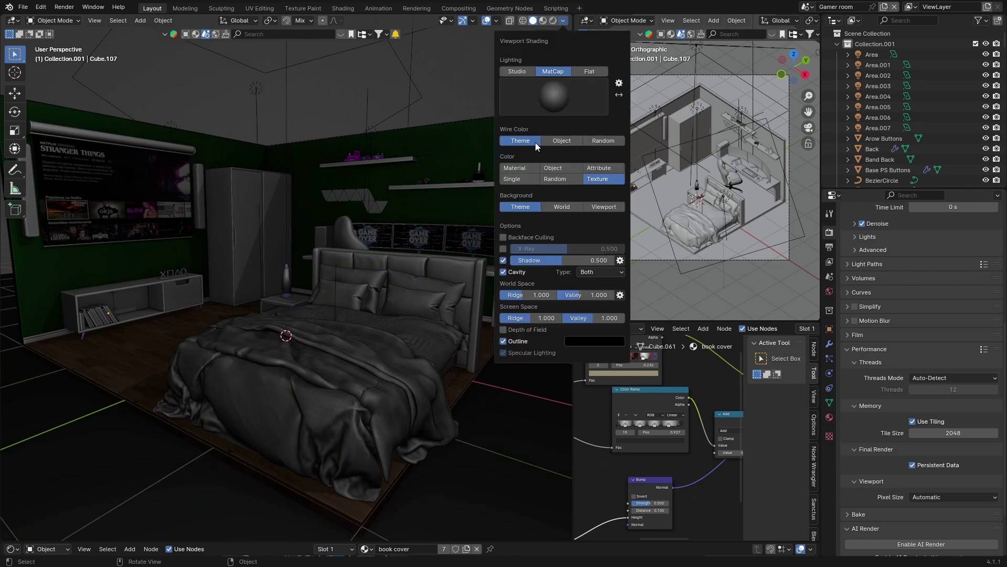
click(515, 167)
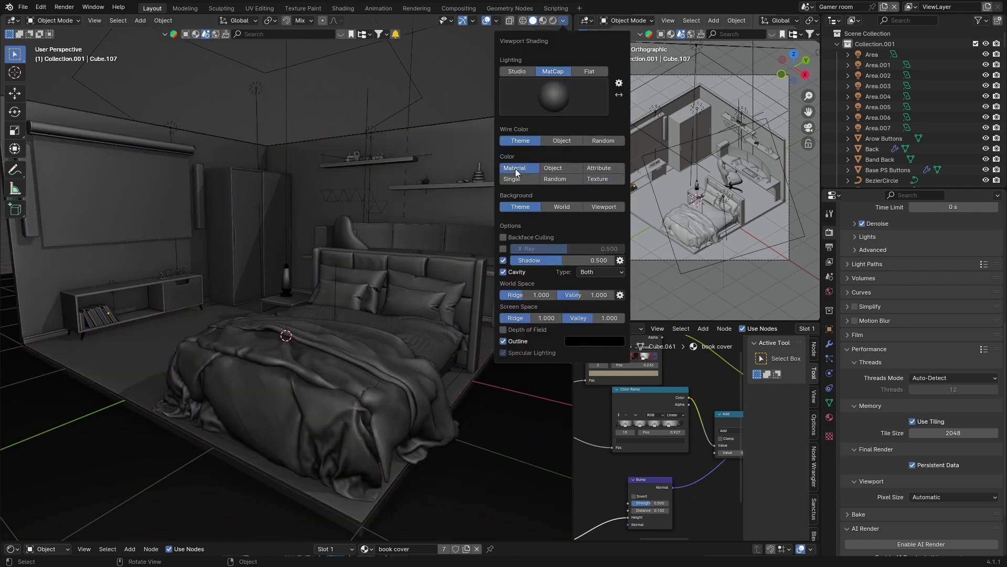
middle_drag(292, 348, 313, 329)
scroll(332, 316, down, 10)
scroll(313, 329, up, 5)
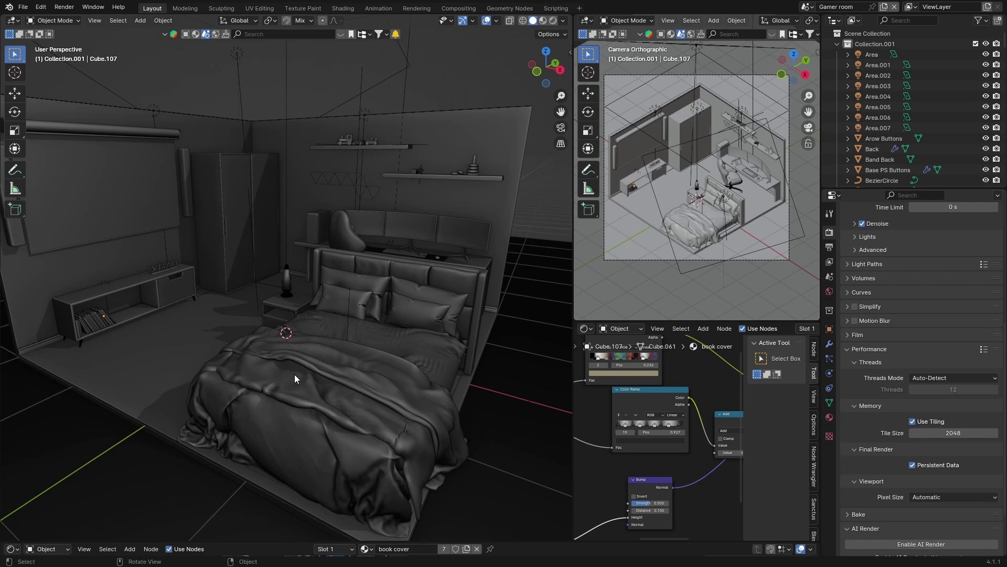
click(330, 373)
click(447, 371)
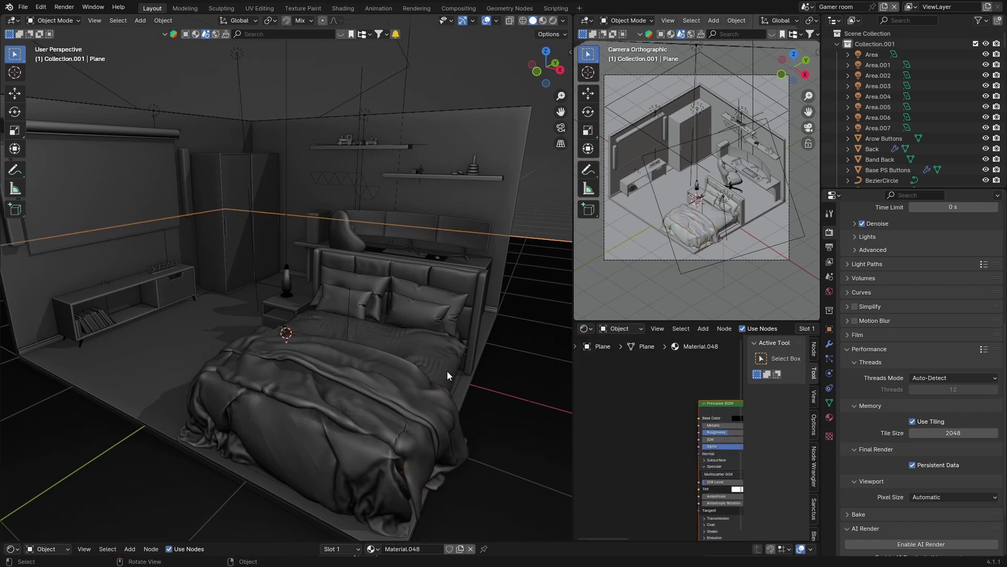
click(541, 199)
middle_drag(540, 198, 338, 318)
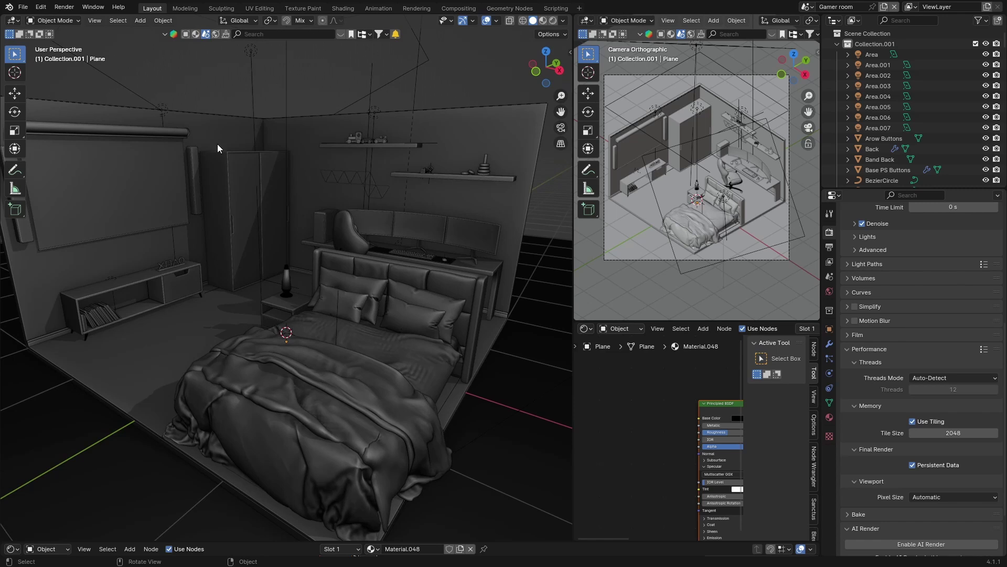